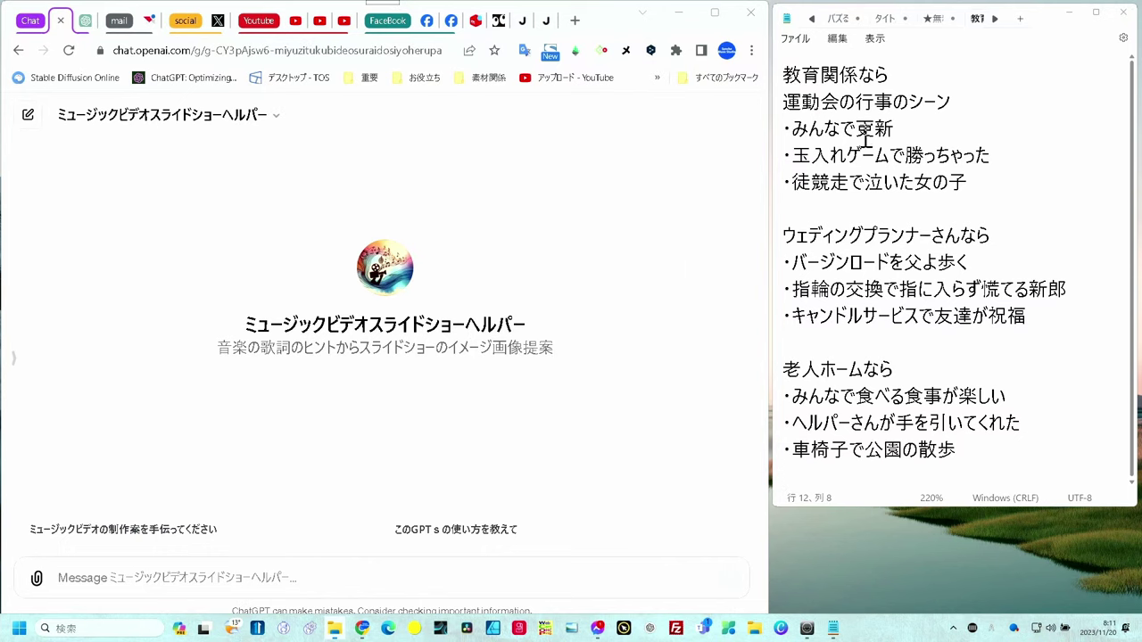
Correct 更新 to 行進 on line 3 and よ to と in the bridal line of the Notepad notes.
{"action": "left_click_drag", "start_coordinate": [856, 132], "coordinate": [892, 134]}
{"action": "type", "text": "行進"}
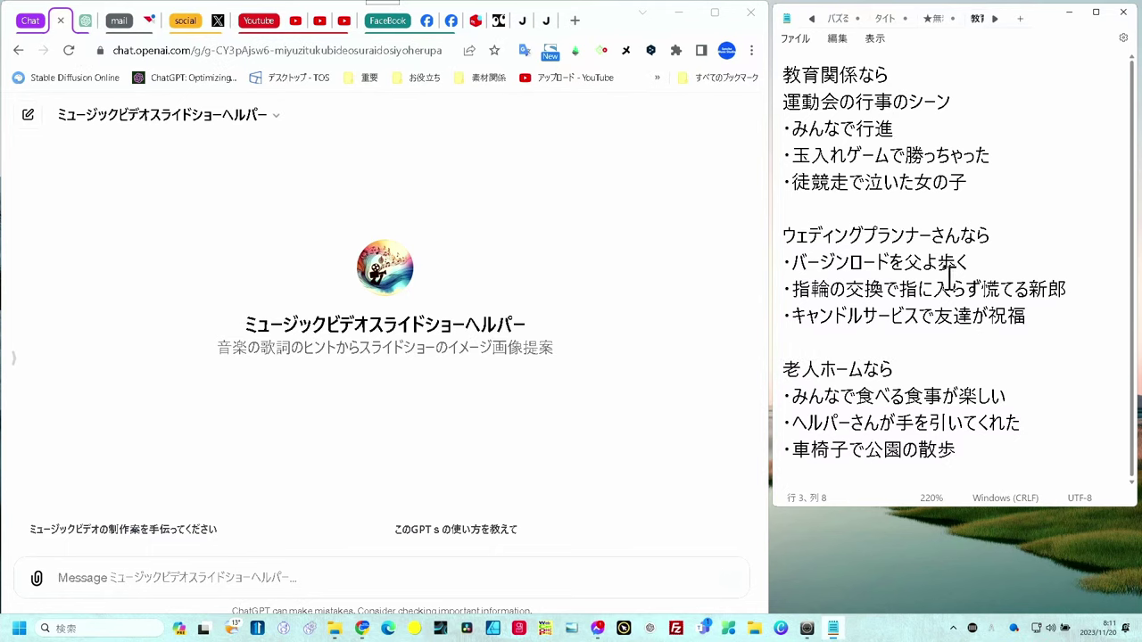
{"action": "double_click", "coordinate": [931, 265]}
{"action": "type", "text": "to"}
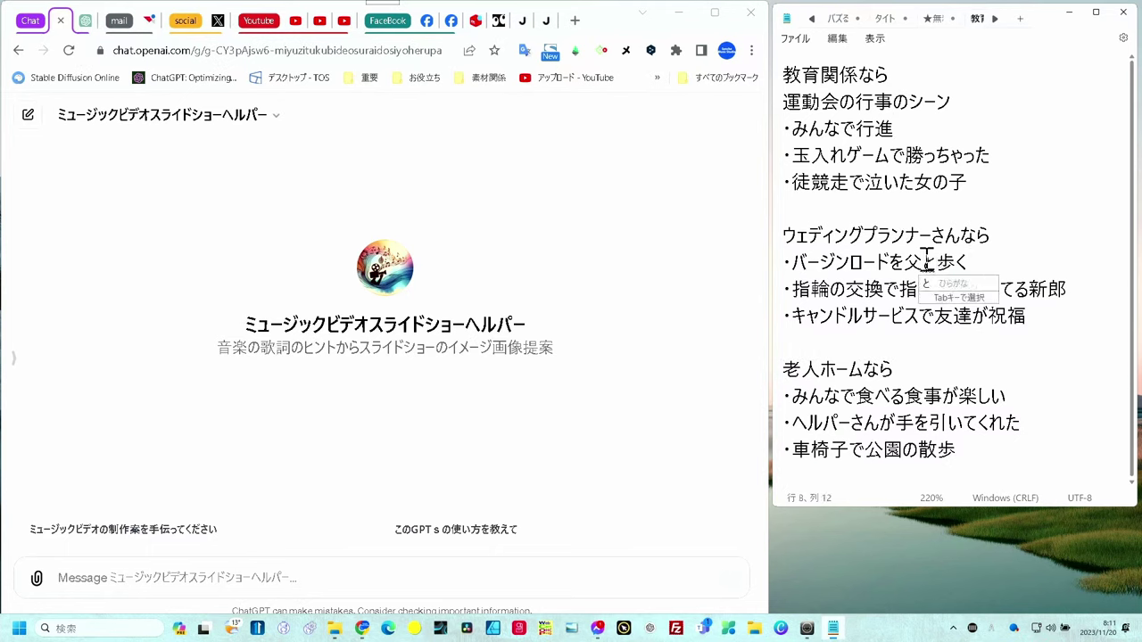
{"action": "key", "text": "Return"}
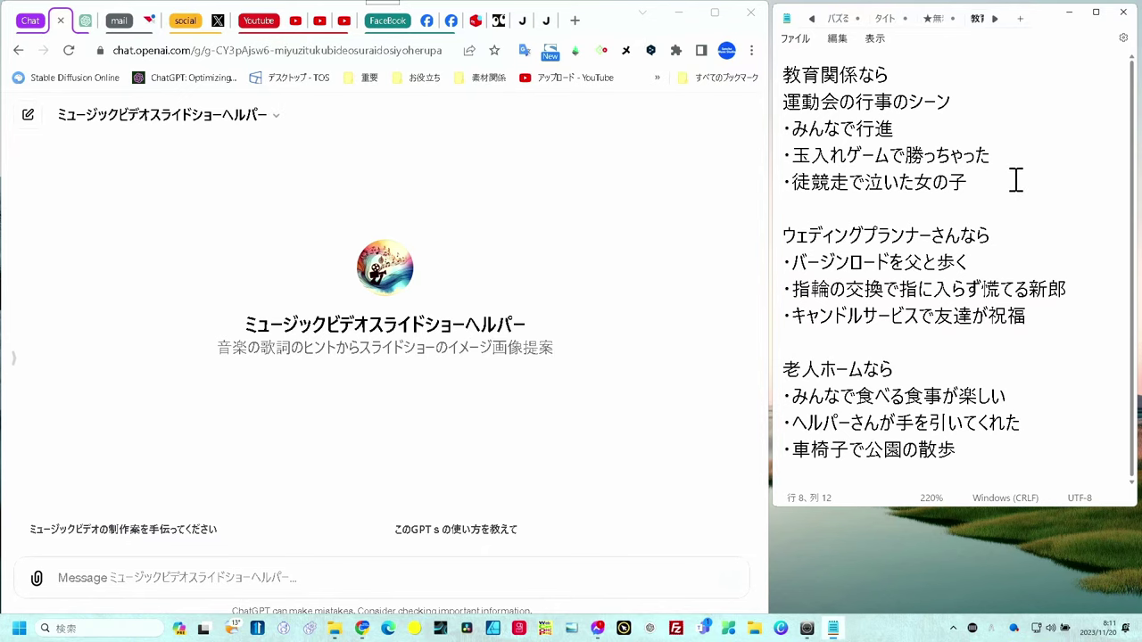
Paste the three 運動会 scene lines into ChatGPT, add '子供が書いたような クレヨン画で', and send.
{"action": "left_click_drag", "start_coordinate": [965, 183], "coordinate": [783, 101]}
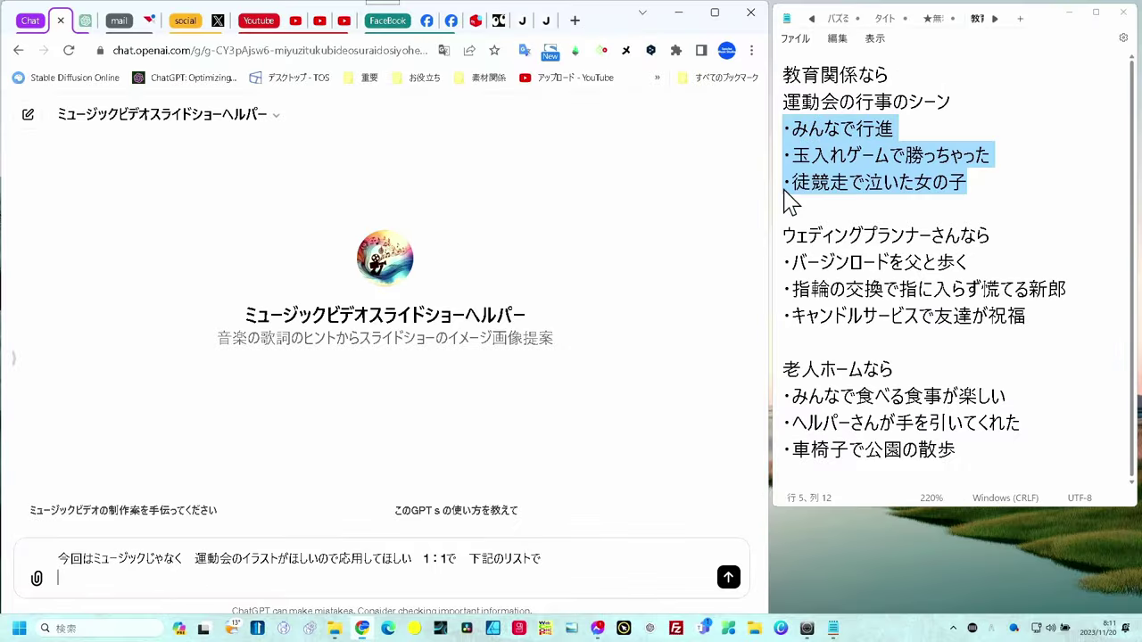
{"action": "right_click", "coordinate": [859, 166]}
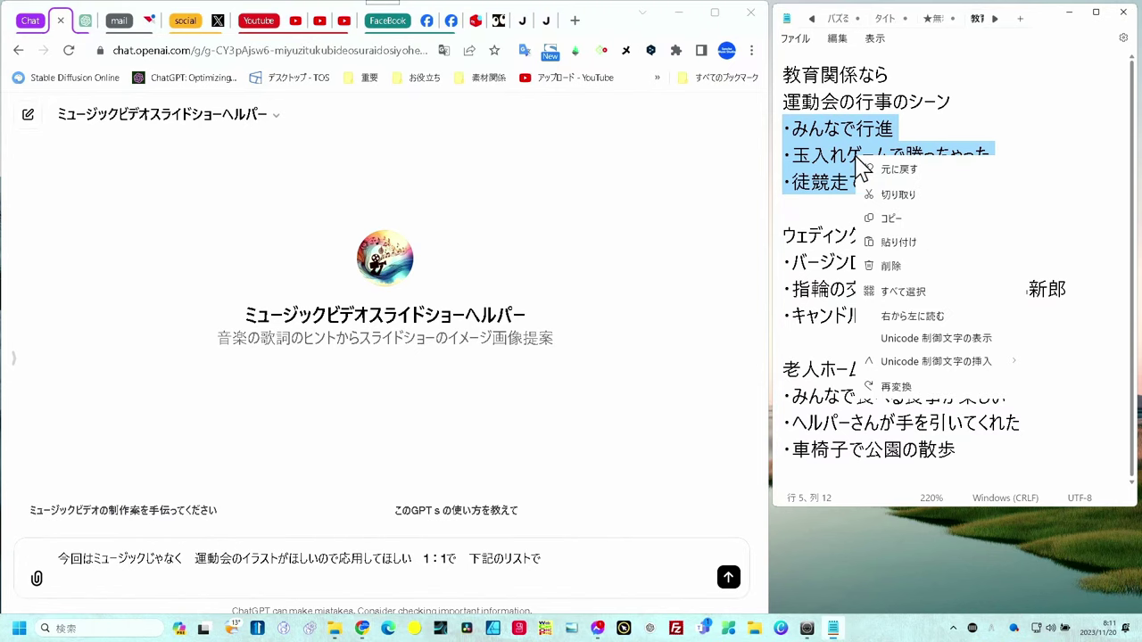
{"action": "left_click", "coordinate": [892, 217]}
{"action": "left_click", "coordinate": [178, 580]}
{"action": "type", "text": "・みんなで行進 ・玉入れゲームで勝っちゃった ・徒競走で泣いた女の子"}
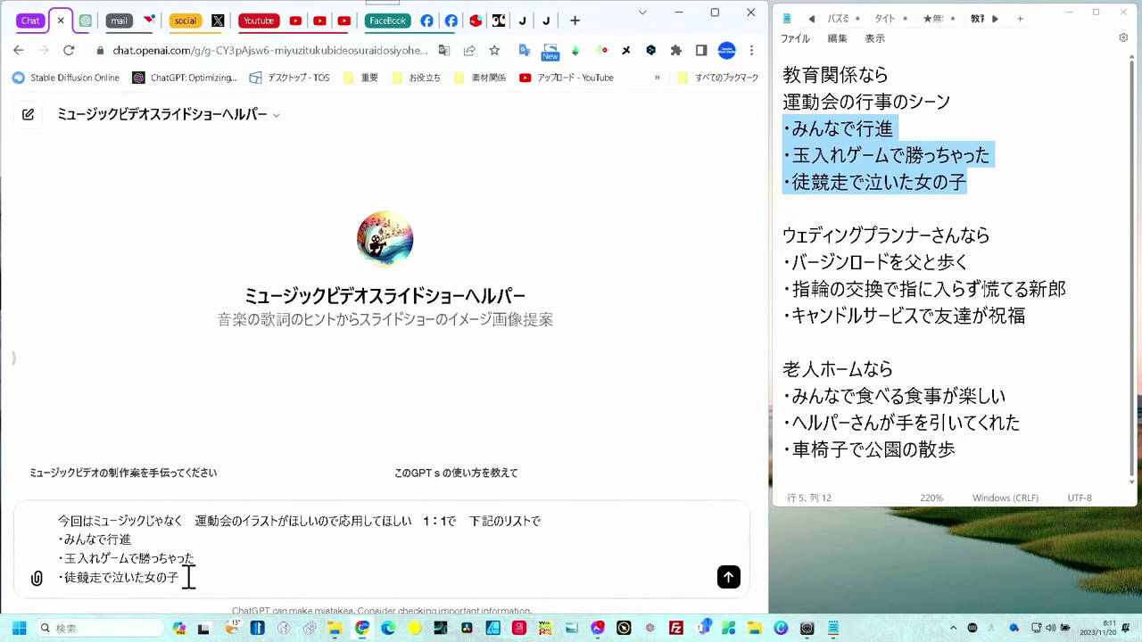
{"action": "key", "text": "shift+Return"}
{"action": "type", "text": "子供が書いたような　クレヨン画で"}
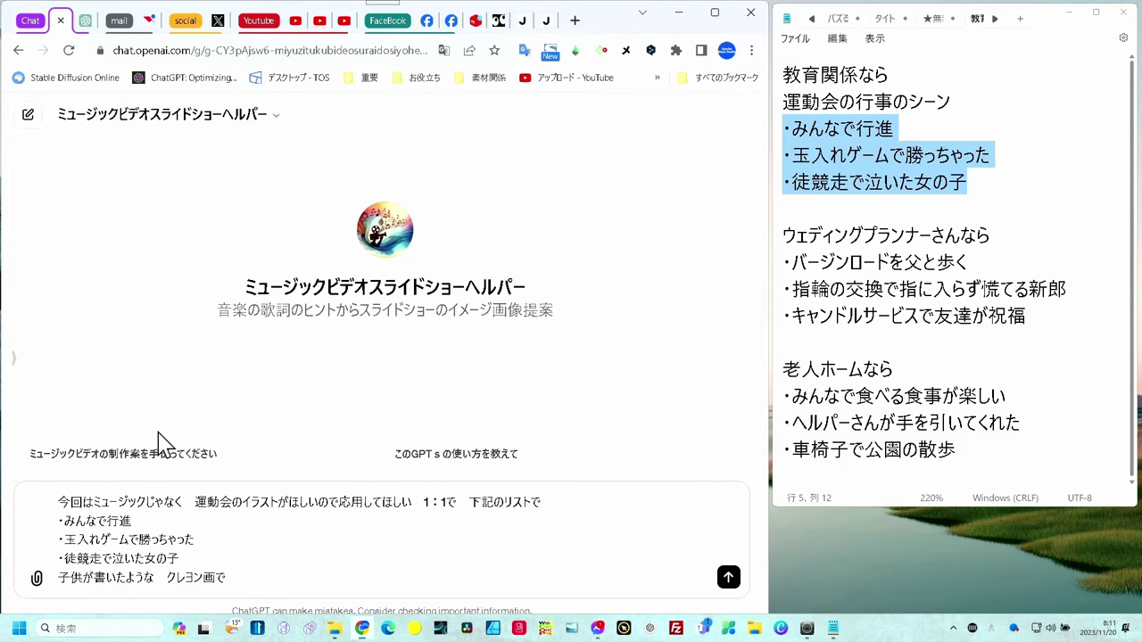
{"action": "left_click", "coordinate": [728, 578]}
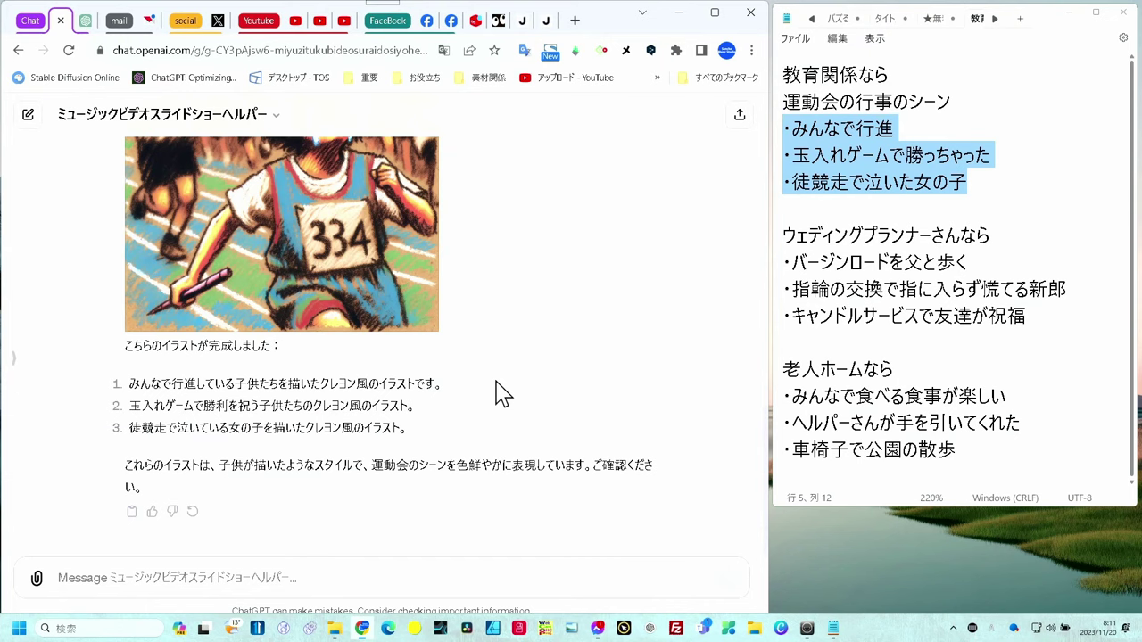
Scroll through the chat to review the three generated crayon-style sports-day illustrations.
{"action": "scroll", "coordinate": [486, 382], "scroll_direction": "up", "scroll_amount": 1}
{"action": "scroll", "coordinate": [222, 209], "scroll_direction": "up", "scroll_amount": 2}
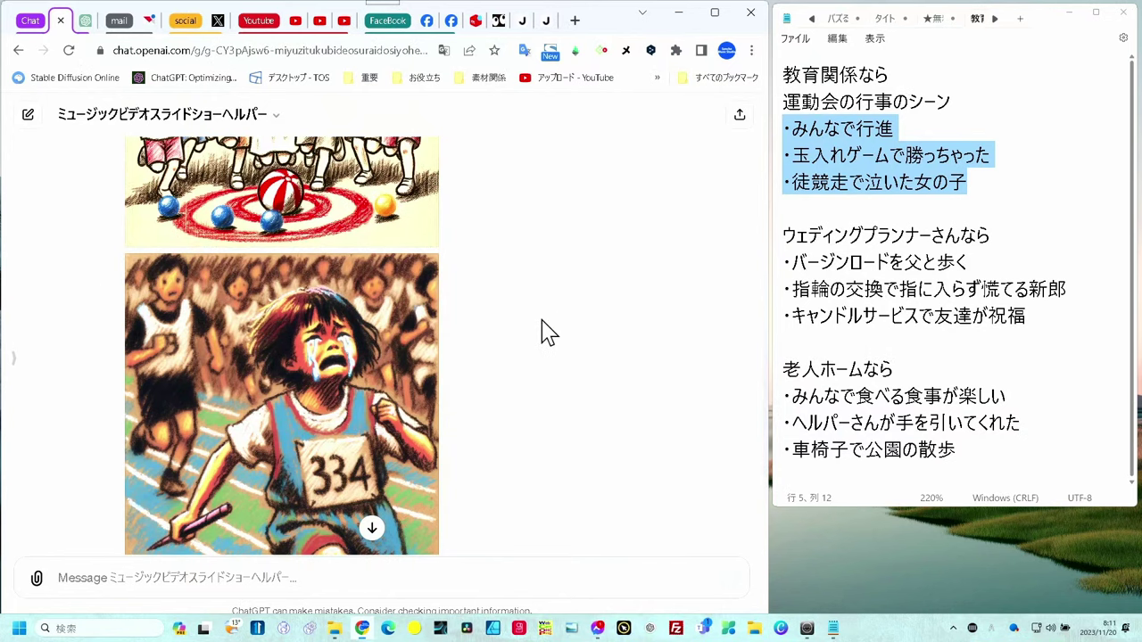
{"action": "scroll", "coordinate": [543, 331], "scroll_direction": "down", "scroll_amount": 3}
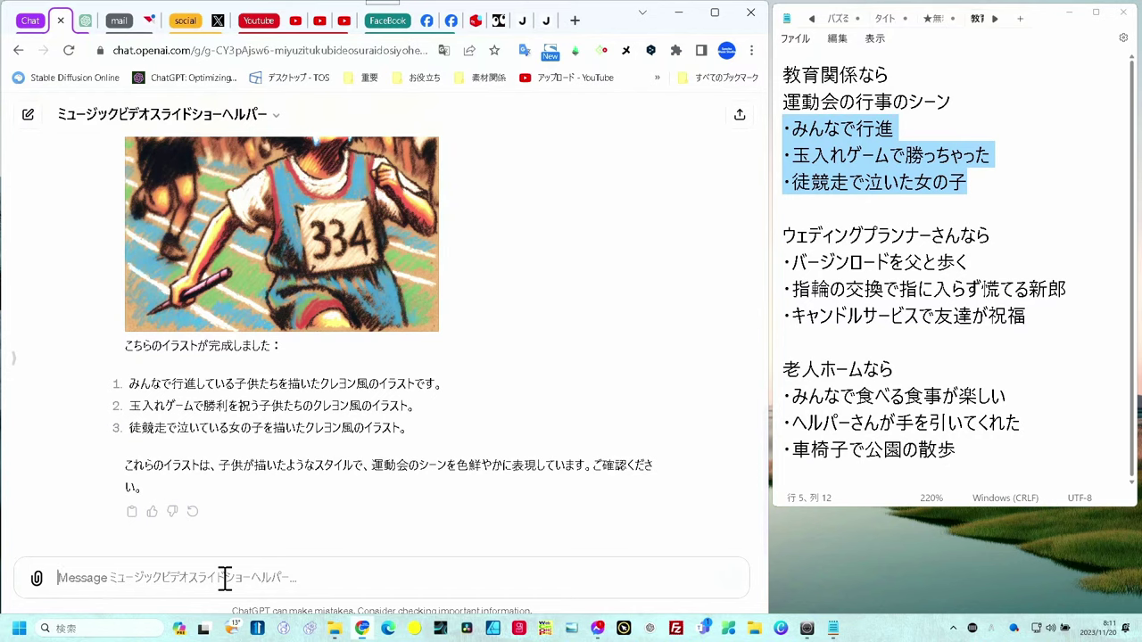
Send 'ダウンロードリンクだけお願い', then follow up with 'まとめてZIPにして' to bundle the images.
{"action": "type", "text": "ダウンロードリンクだけお願い"}
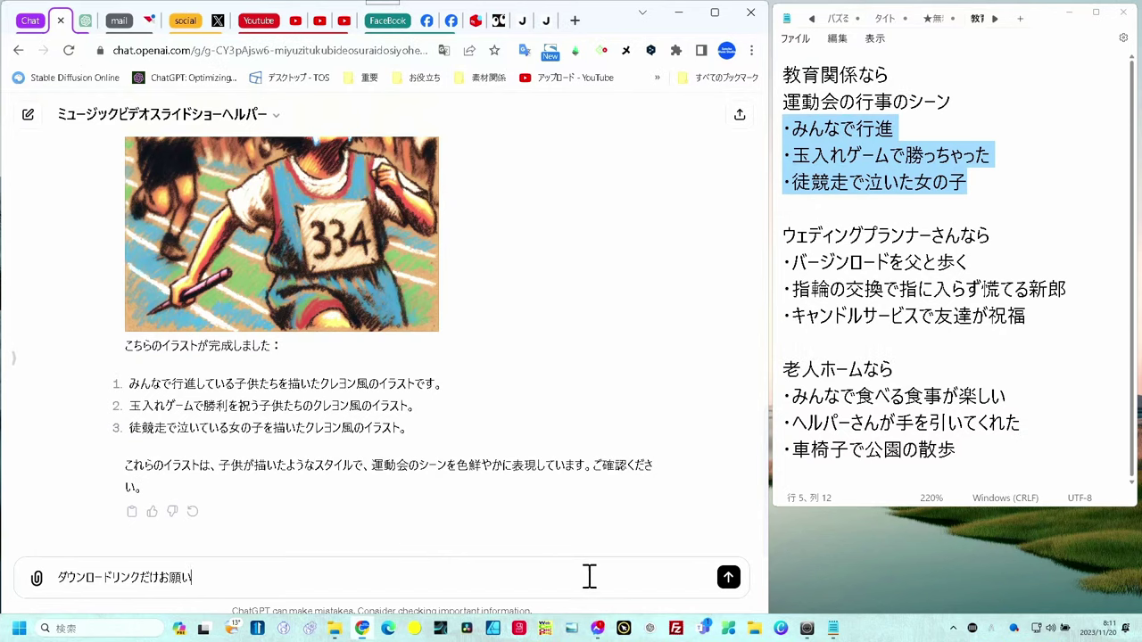
{"action": "left_click", "coordinate": [729, 580]}
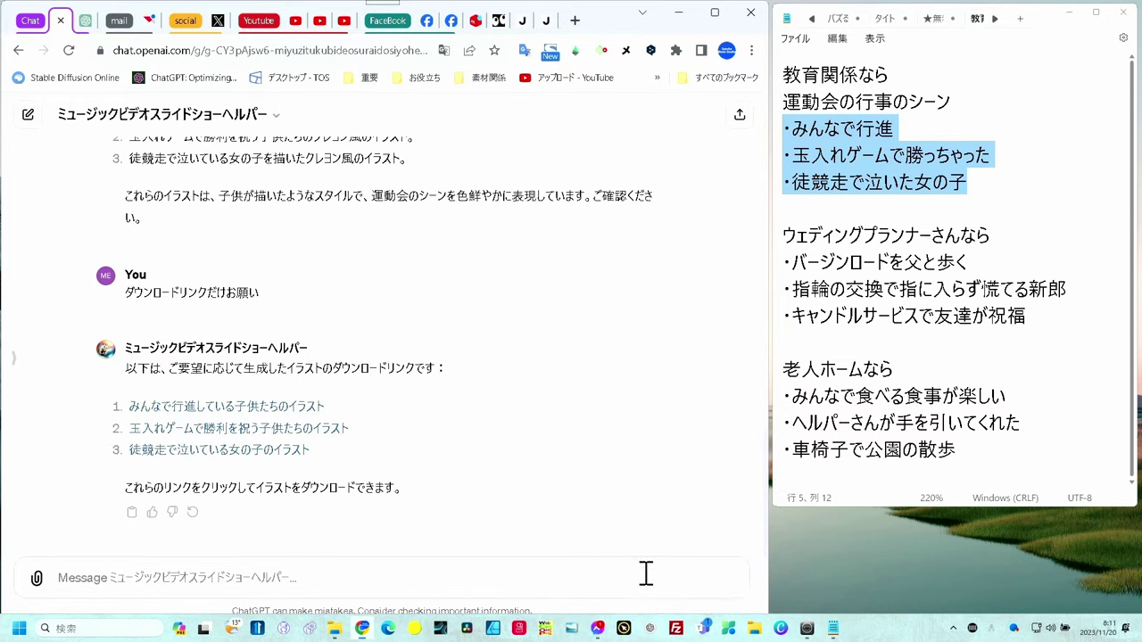
{"action": "left_click", "coordinate": [260, 577]}
{"action": "type", "text": "まとめてZIPにして"}
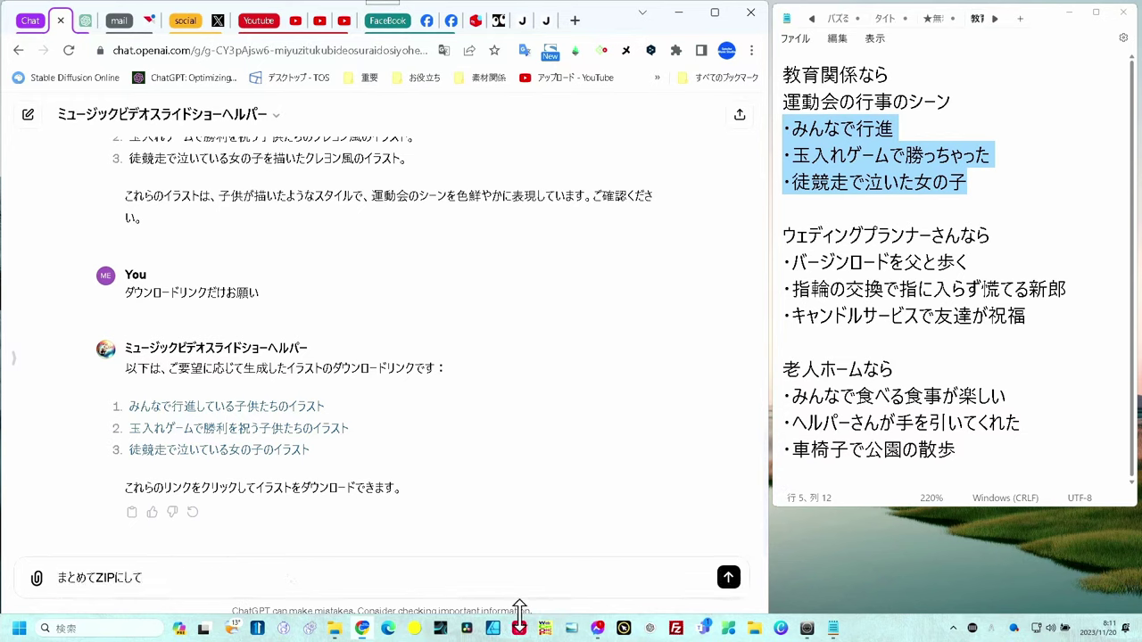
{"action": "left_click", "coordinate": [728, 580]}
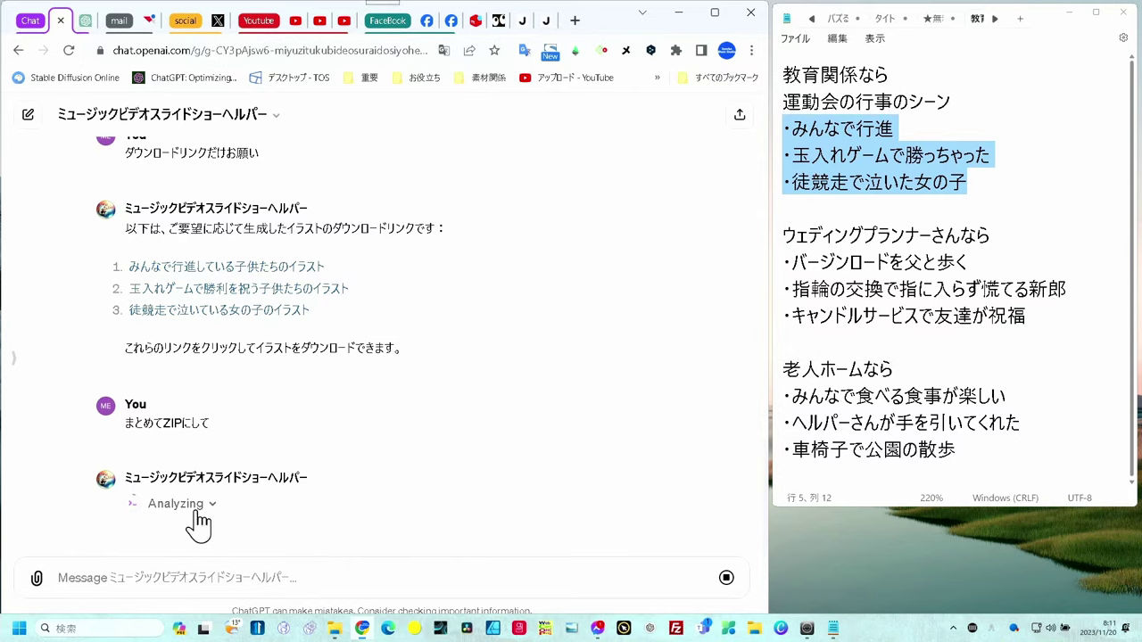
Expand the Analyzing section to see the Python code building sports_day_illustrations.zip.
{"action": "left_click", "coordinate": [198, 514]}
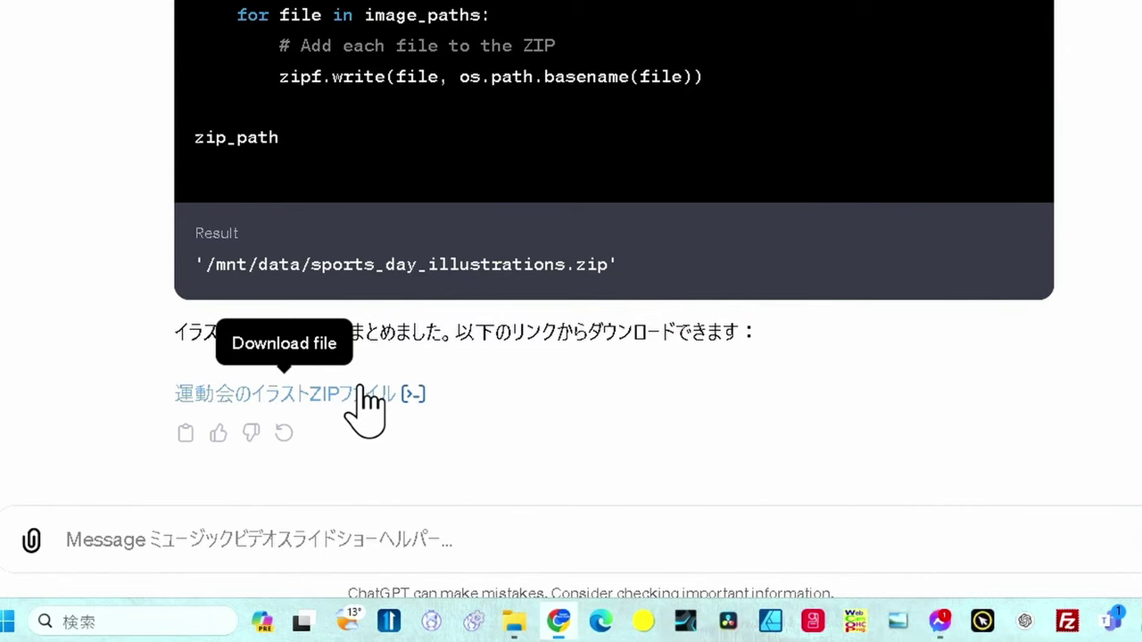
Download sports_day_illustrations.zip into 00GPTs全般 and show it in File Explorer.
{"action": "left_click", "coordinate": [364, 393]}
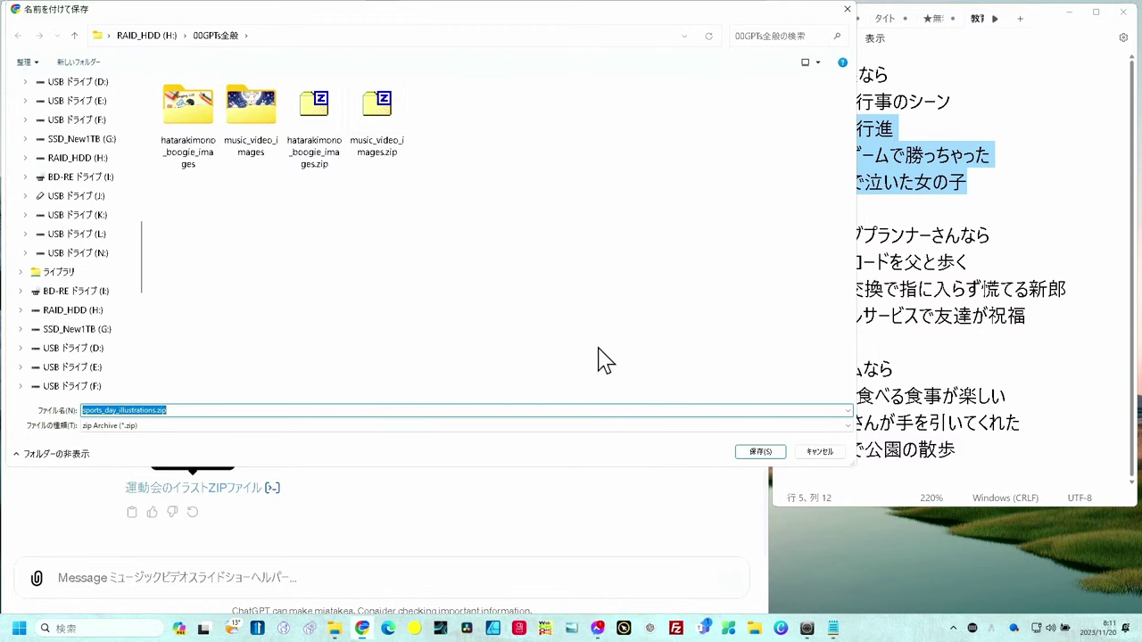
{"action": "key", "text": "Return"}
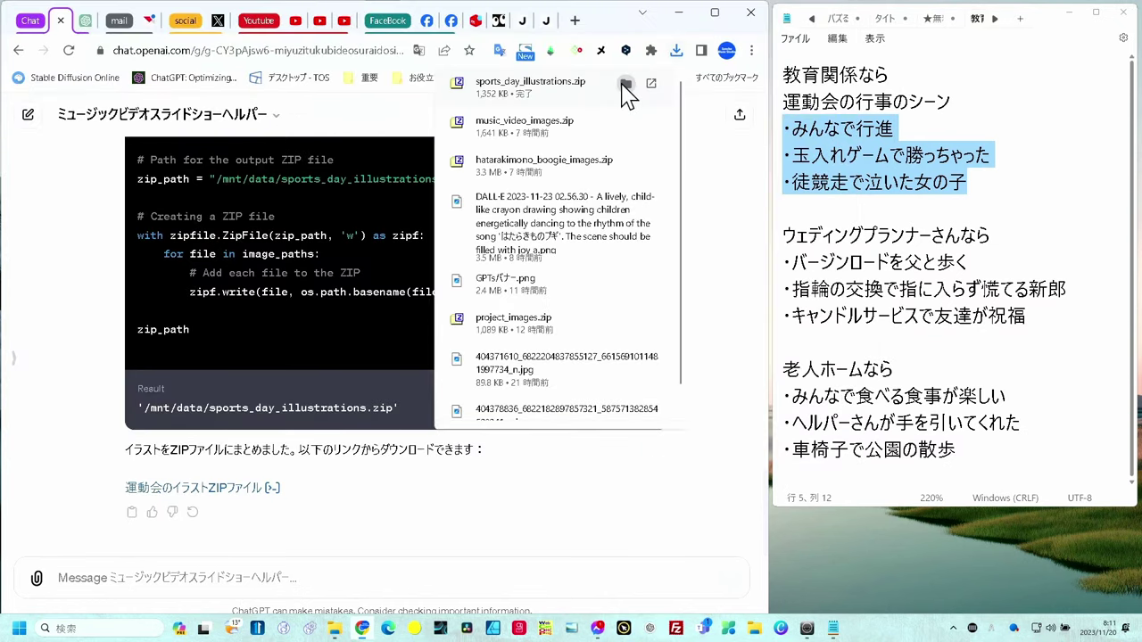
{"action": "left_click", "coordinate": [625, 84]}
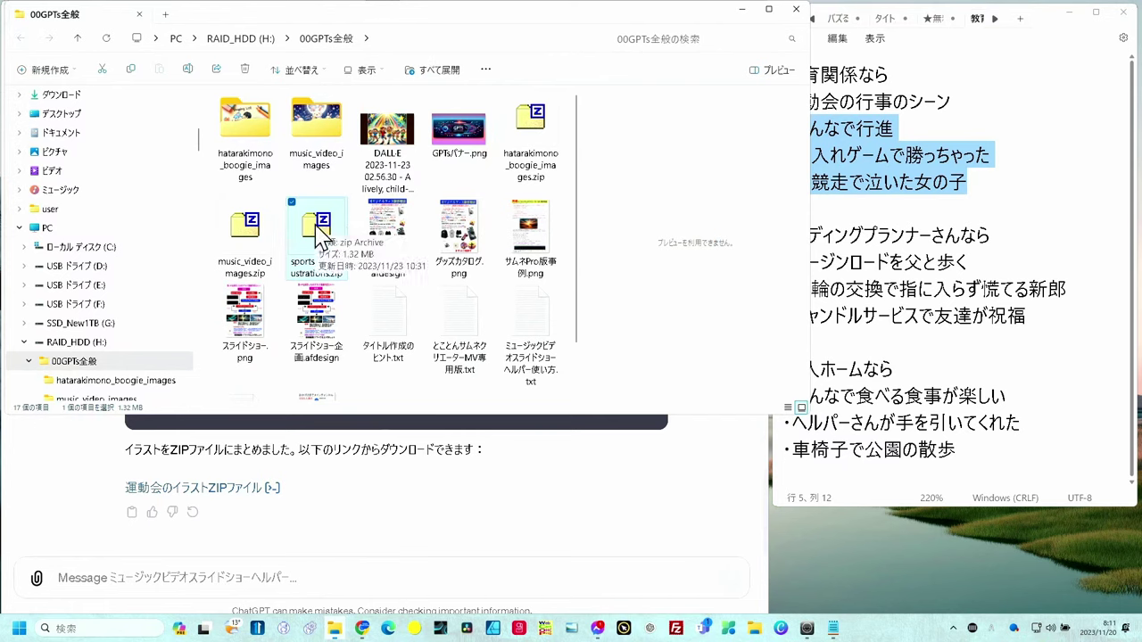
Extract the ZIP into a same-named folder and view its three images as 特大アイコン.
{"action": "right_click", "coordinate": [321, 236]}
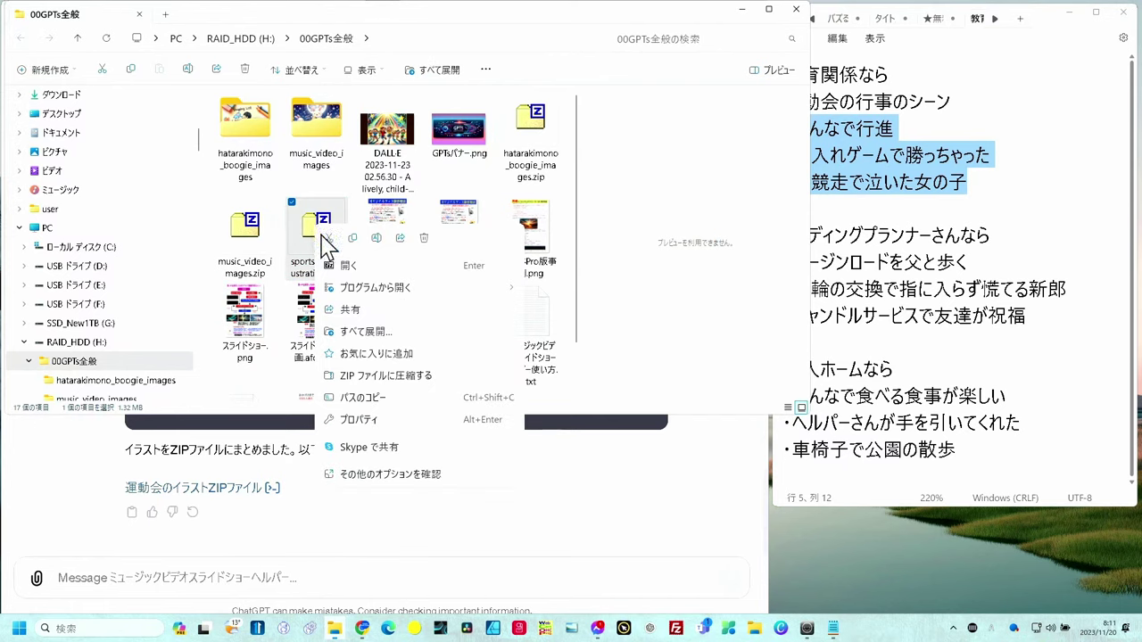
{"action": "left_click", "coordinate": [353, 332]}
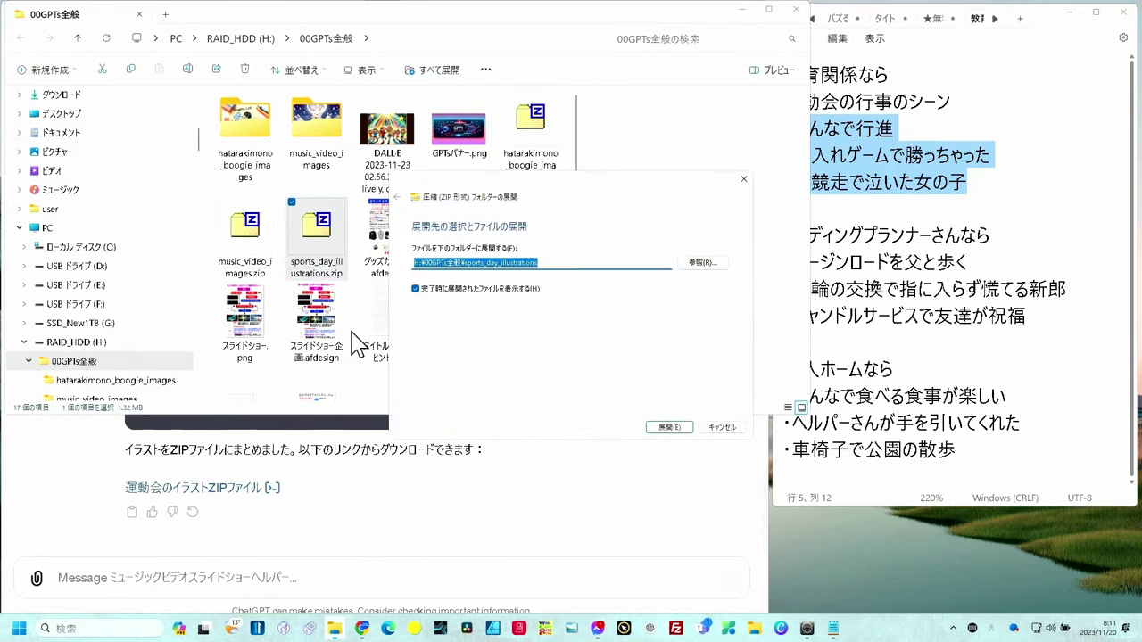
{"action": "left_click", "coordinate": [667, 427]}
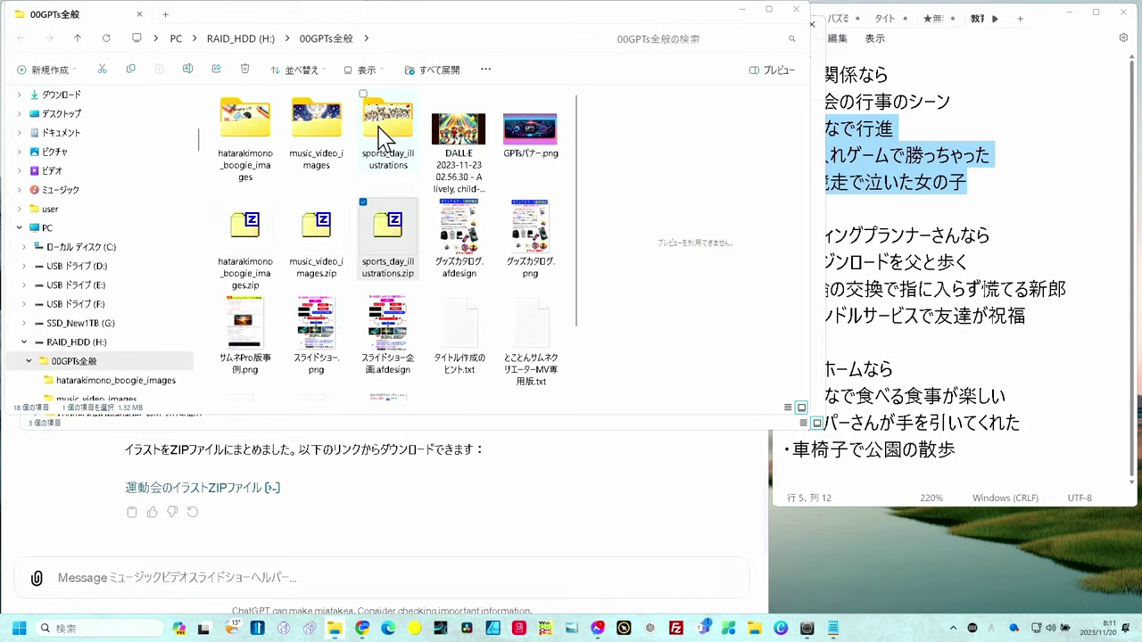
{"action": "double_click", "coordinate": [381, 137]}
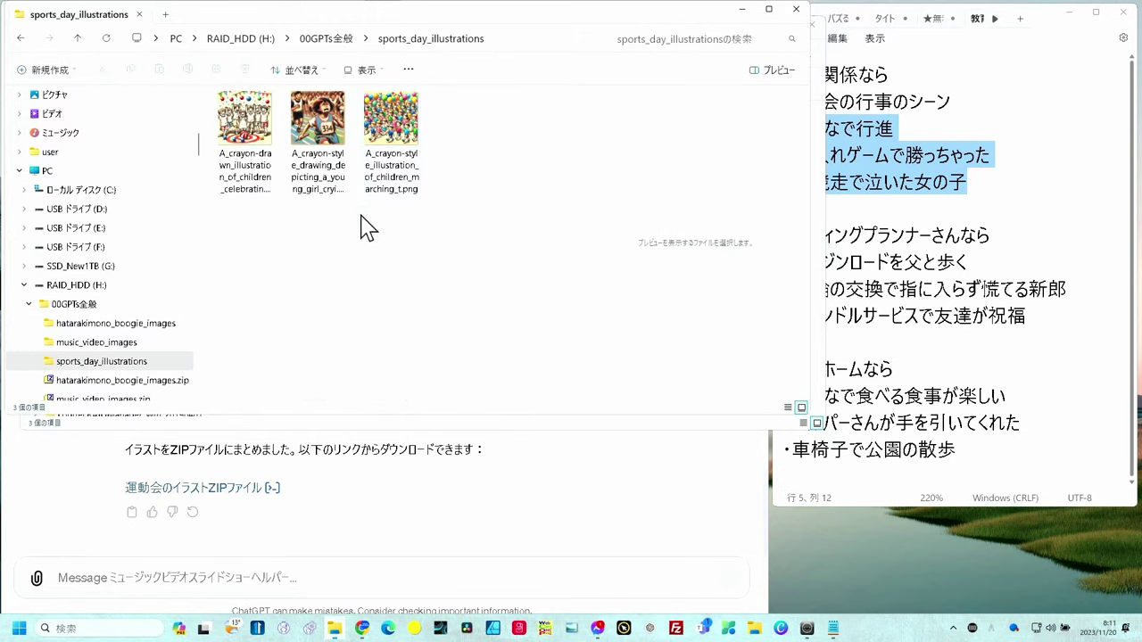
{"action": "left_click", "coordinate": [366, 71]}
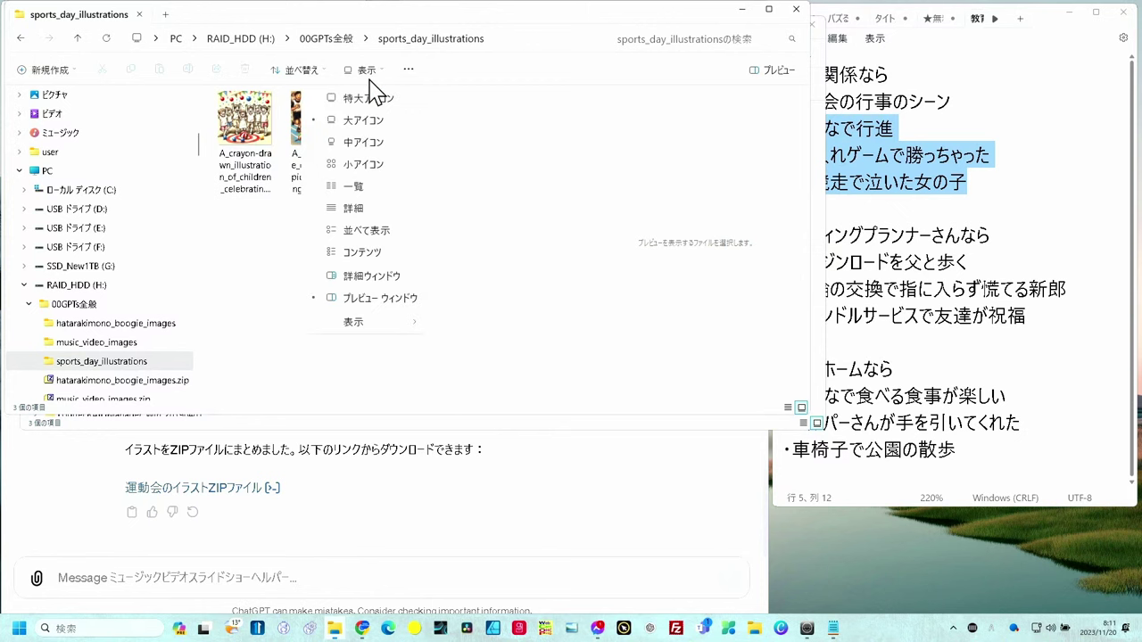
{"action": "left_click", "coordinate": [370, 100]}
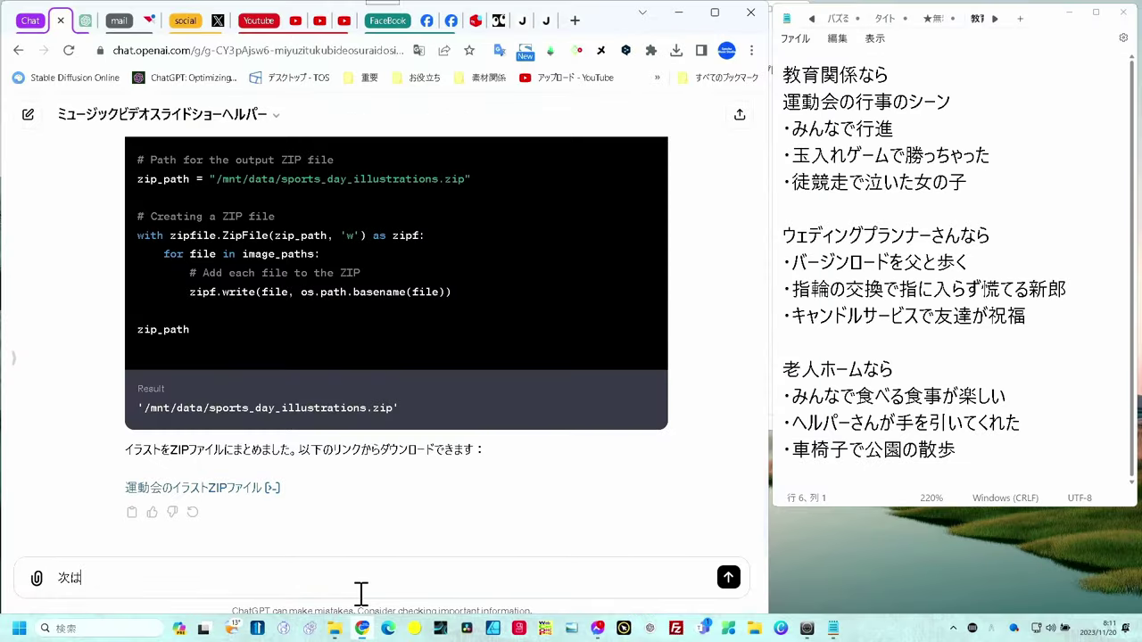
Write '老人ホーム 画風は水彩画 16：9', paste the three nursing-home scene lines below, and send.
{"action": "type", "text": "老人ホーム　画風は水彩画　16：9"}
{"action": "left_click_drag", "start_coordinate": [956, 451], "coordinate": [776, 403]}
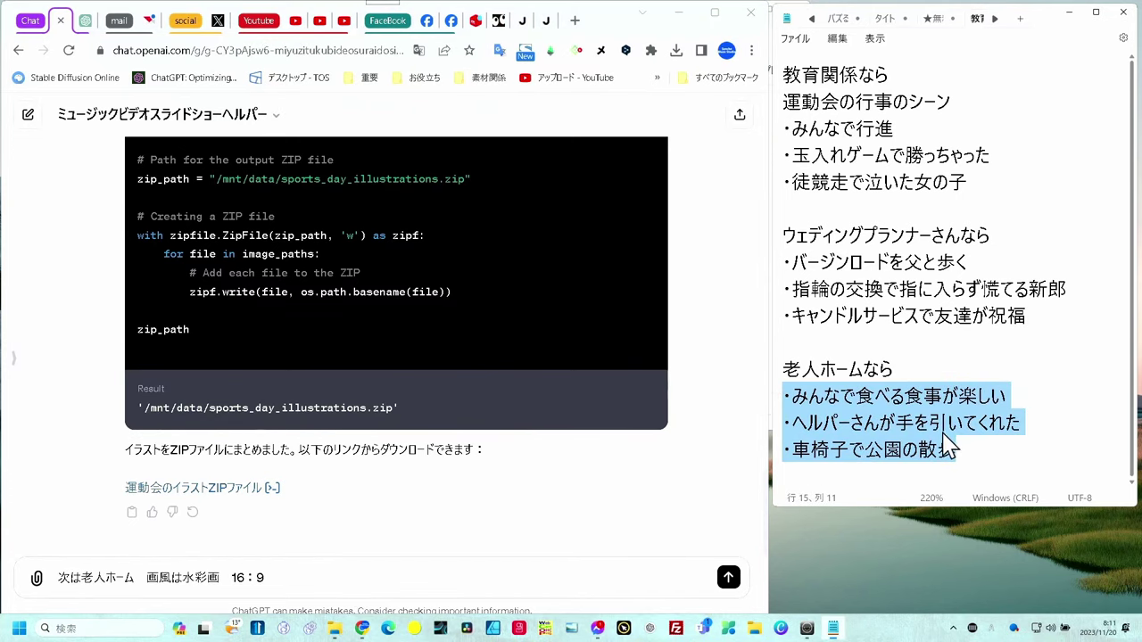
{"action": "key", "text": "ctrl+c"}
{"action": "left_click", "coordinate": [351, 585]}
{"action": "key", "text": "shift+Return"}
{"action": "key", "text": "ctrl+v"}
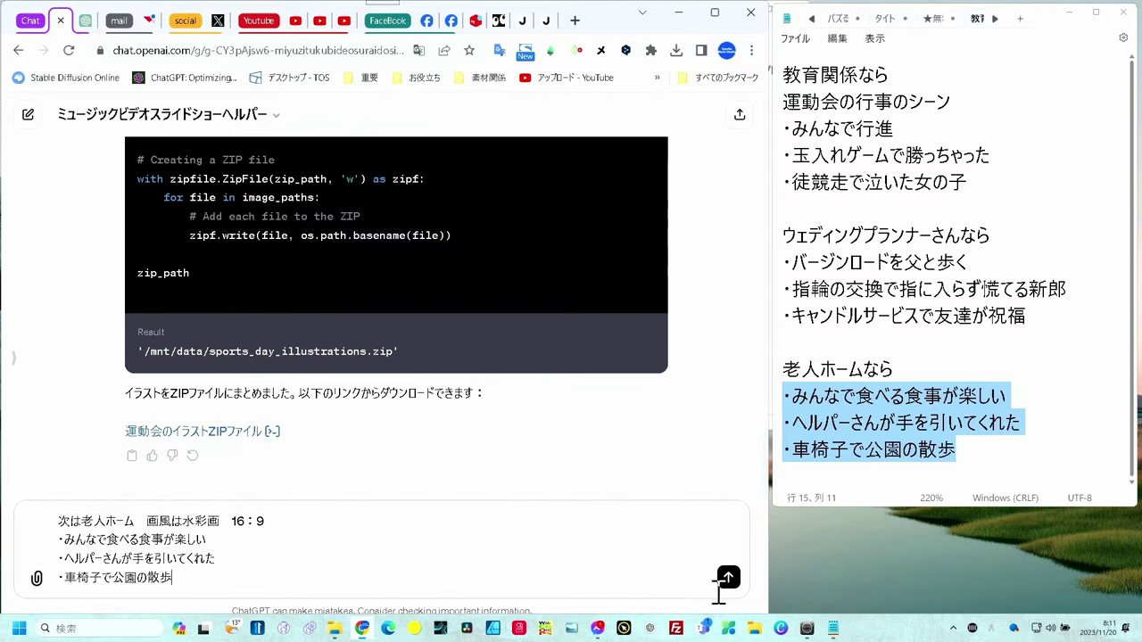
{"action": "left_click", "coordinate": [729, 579]}
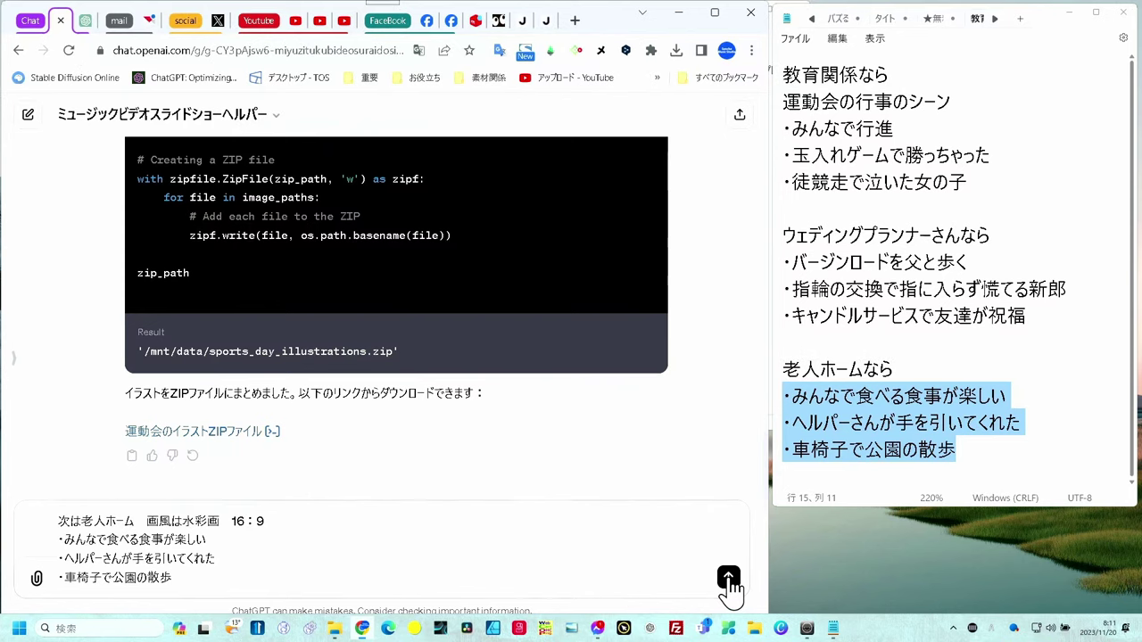